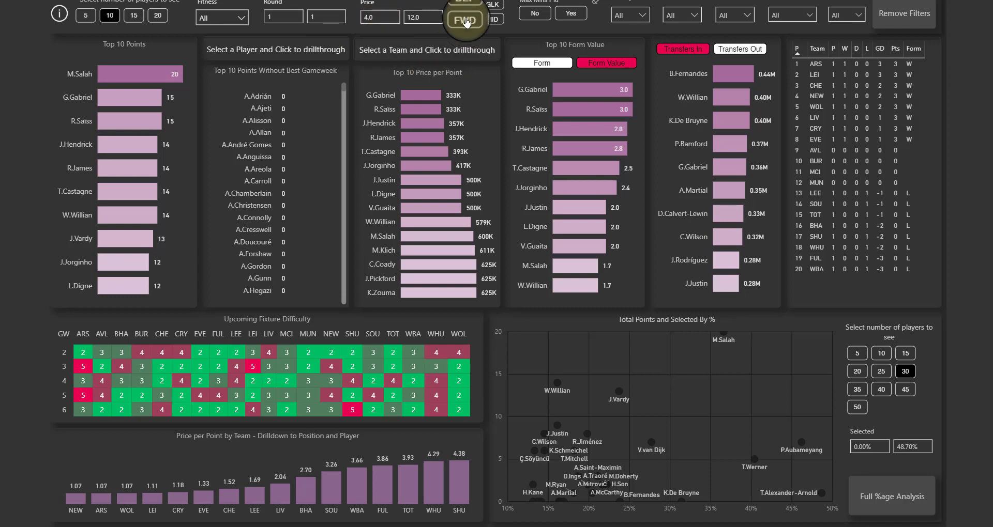
Step: Toggle Max Mins to Yes and back to No, then set the first 'All' slicer to 1
{"action": "left_click", "coordinate": [566, 17]}
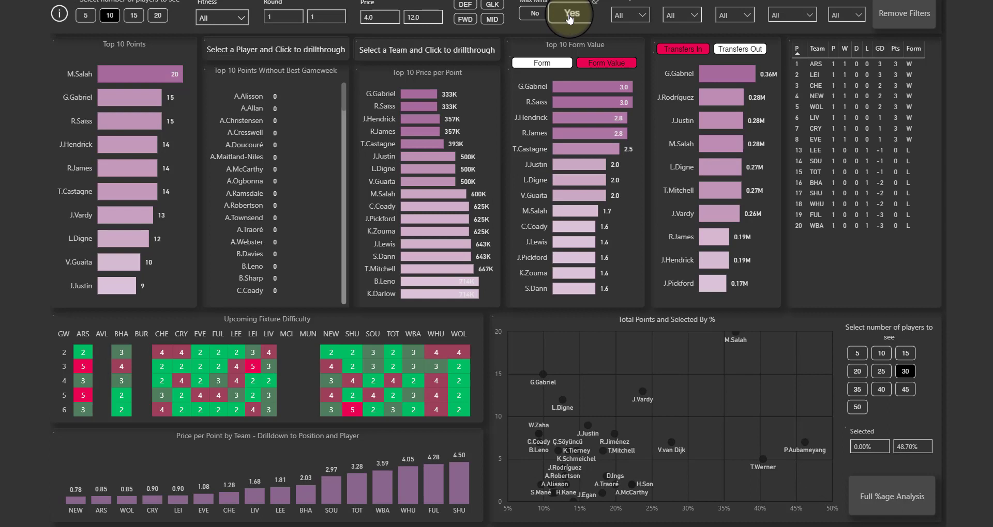
{"action": "left_click", "coordinate": [569, 18]}
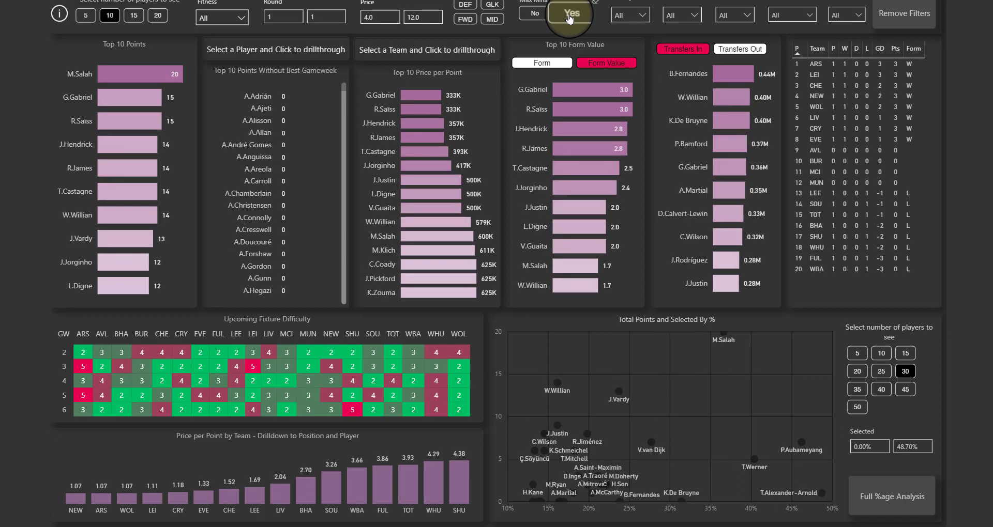
{"action": "left_click", "coordinate": [642, 16]}
{"action": "left_click", "coordinate": [644, 20]}
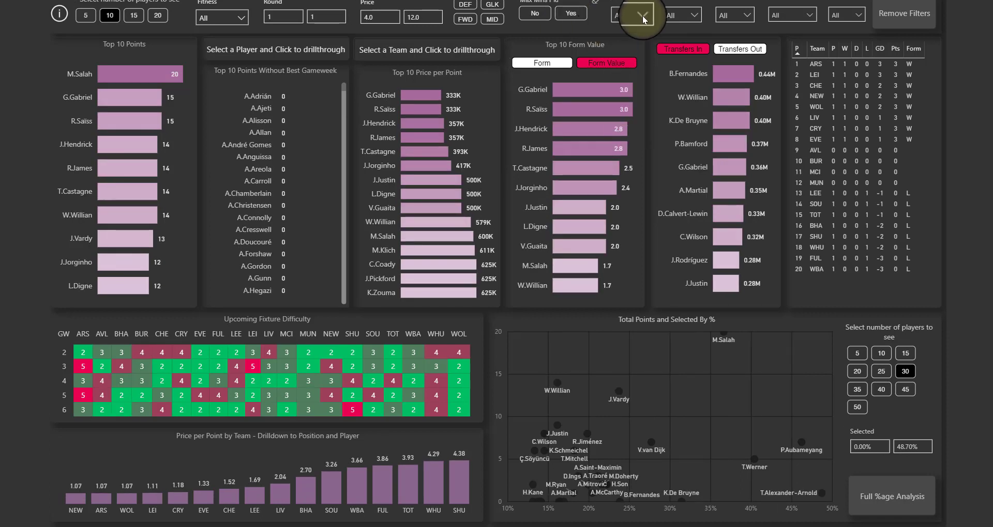
{"action": "left_click", "coordinate": [642, 17]}
{"action": "left_click", "coordinate": [631, 26]}
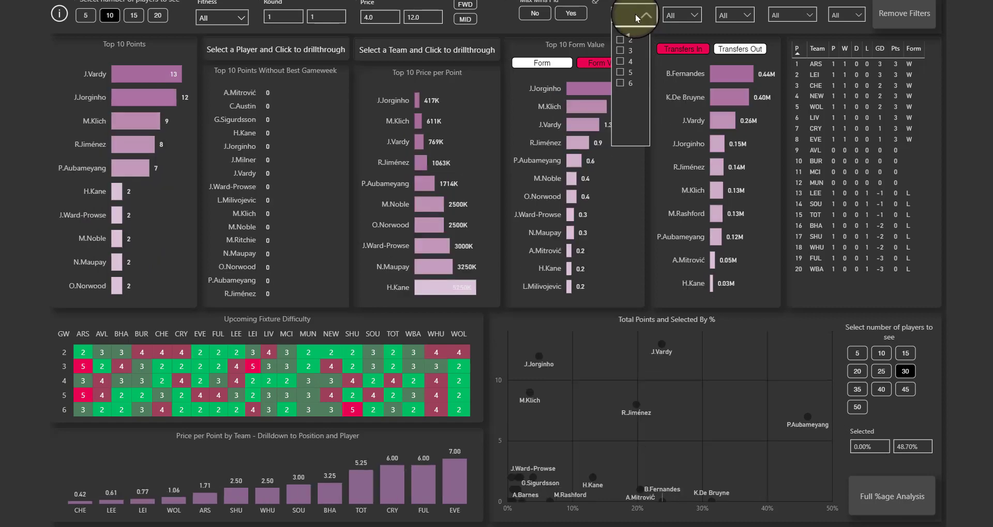
Step: Set the second 'All' slicer to 1
{"action": "left_click", "coordinate": [636, 17]}
{"action": "left_click", "coordinate": [632, 16]}
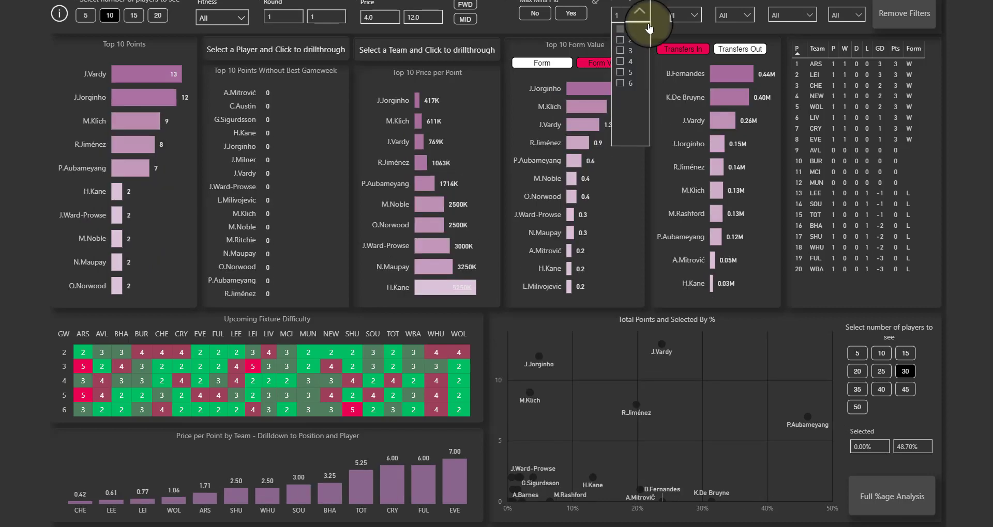
{"action": "left_click", "coordinate": [680, 20]}
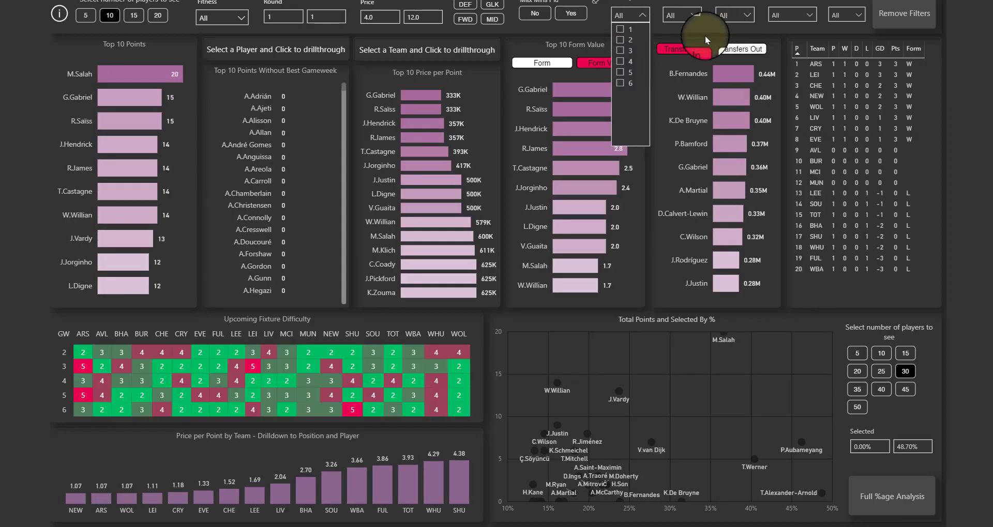
{"action": "left_click", "coordinate": [624, 31]}
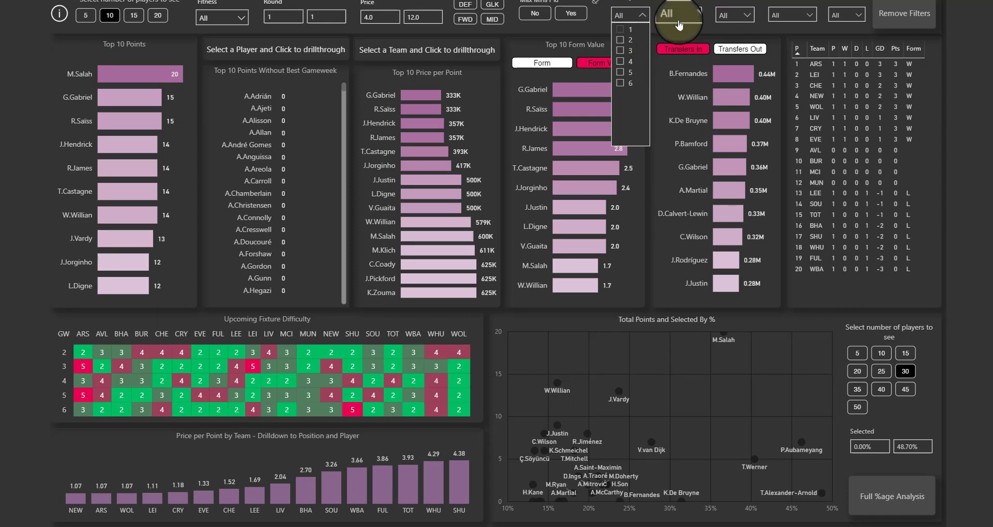
{"action": "left_click", "coordinate": [678, 17]}
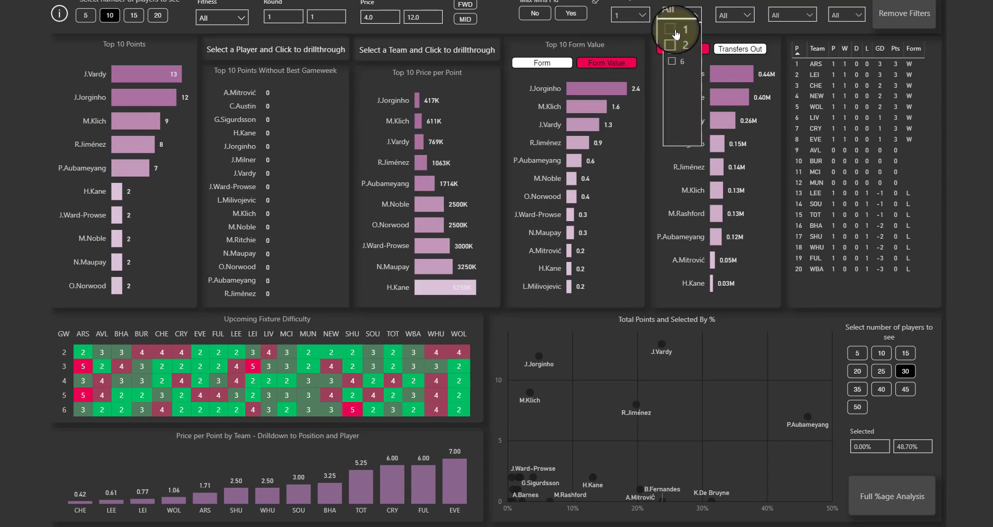
{"action": "left_click", "coordinate": [681, 32]}
Step: Set the third slicer to 1, leaving J.Ward-Prowse, O.Norwood and L.Milivojevic charted
{"action": "left_click", "coordinate": [731, 15]}
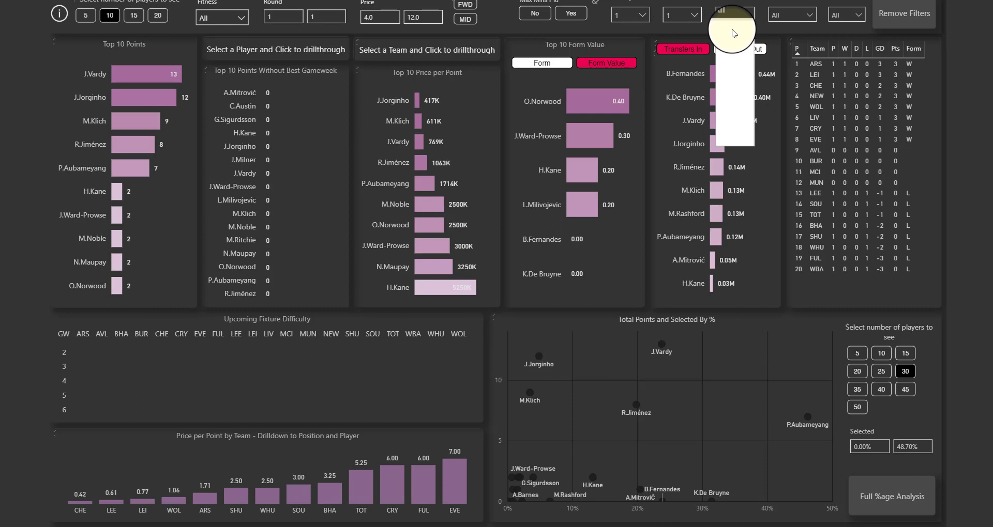
{"action": "left_click", "coordinate": [722, 33]}
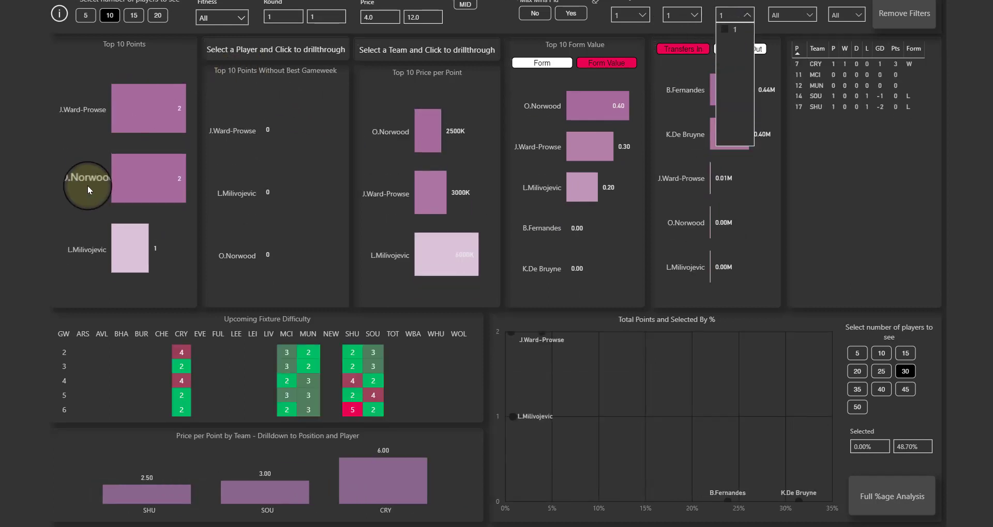
{"action": "left_click", "coordinate": [738, 17]}
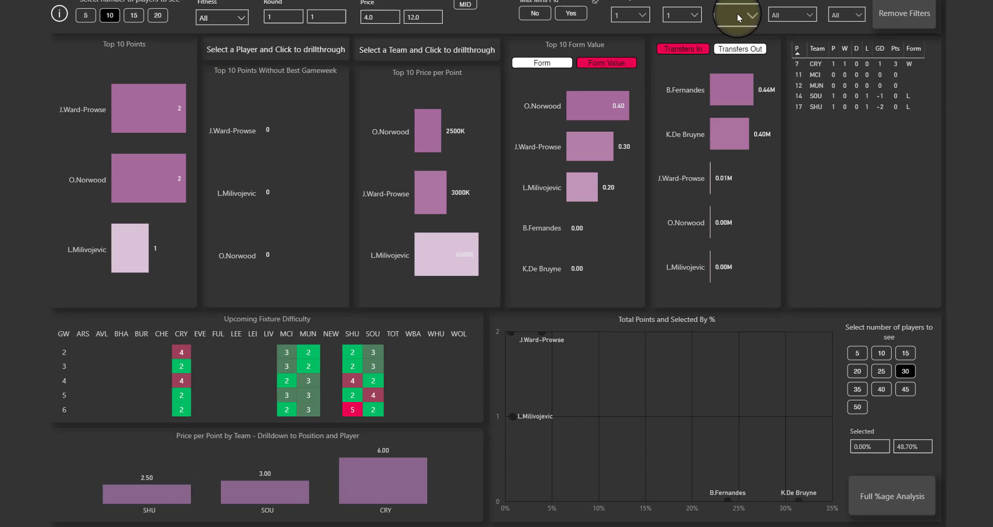
{"action": "left_click", "coordinate": [634, 16]}
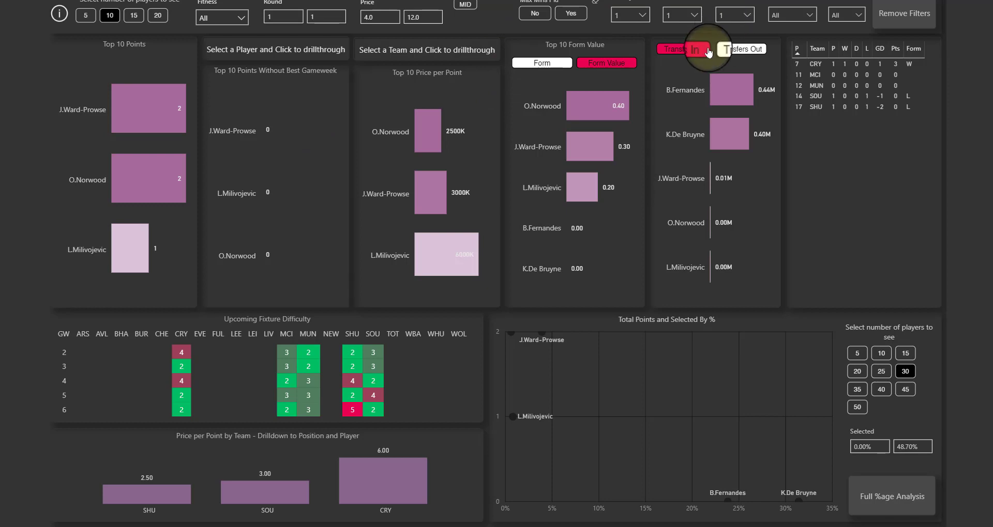
Step: Reset every slicer to All with Remove Filters and show the top 10 players
{"action": "left_click", "coordinate": [913, 27]}
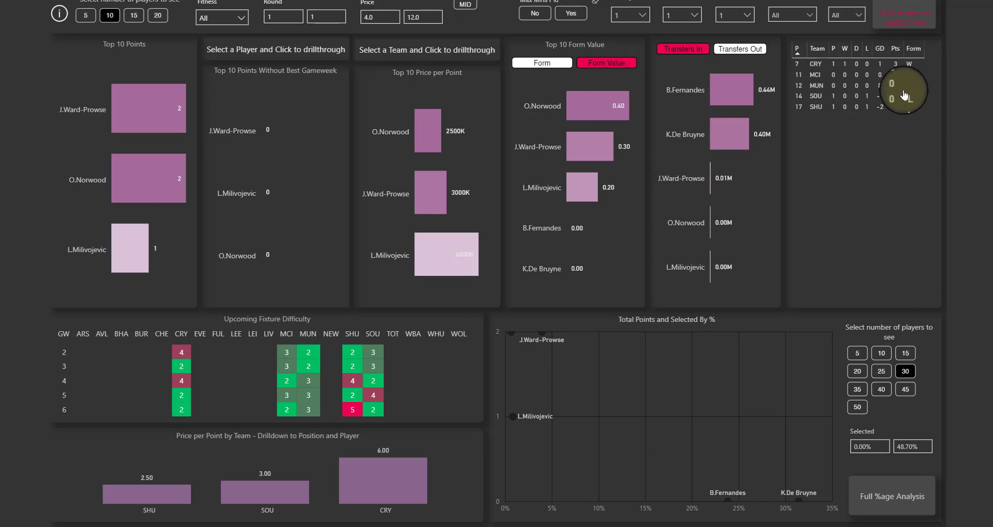
{"action": "left_click", "coordinate": [864, 117]}
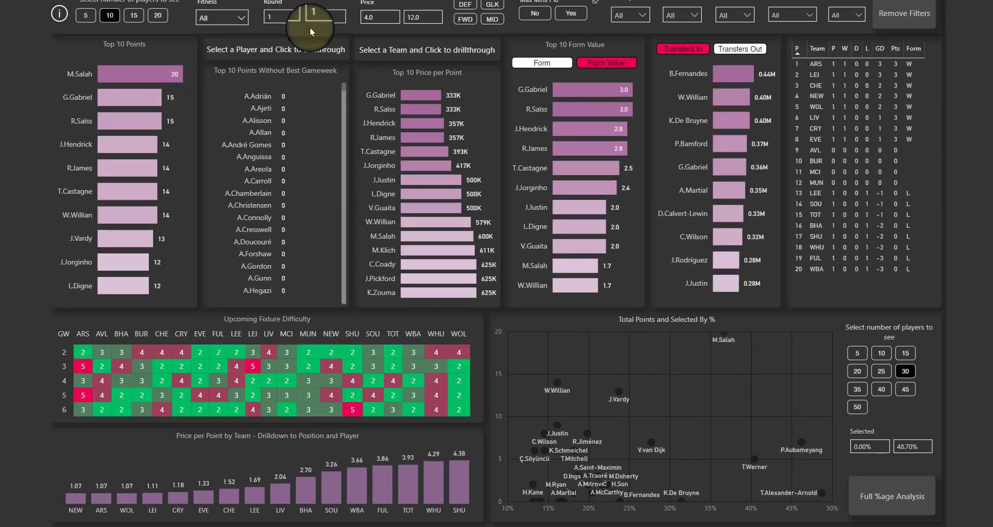
{"action": "left_click", "coordinate": [237, 105]}
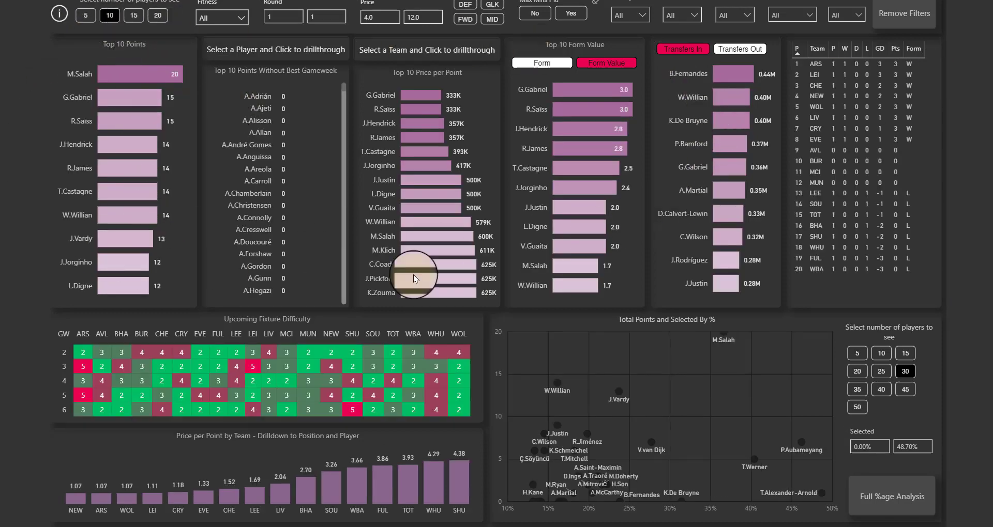
Step: Choose 5 in the number-of-players selector so every chart ranks the top 5
{"action": "left_click", "coordinate": [89, 18]}
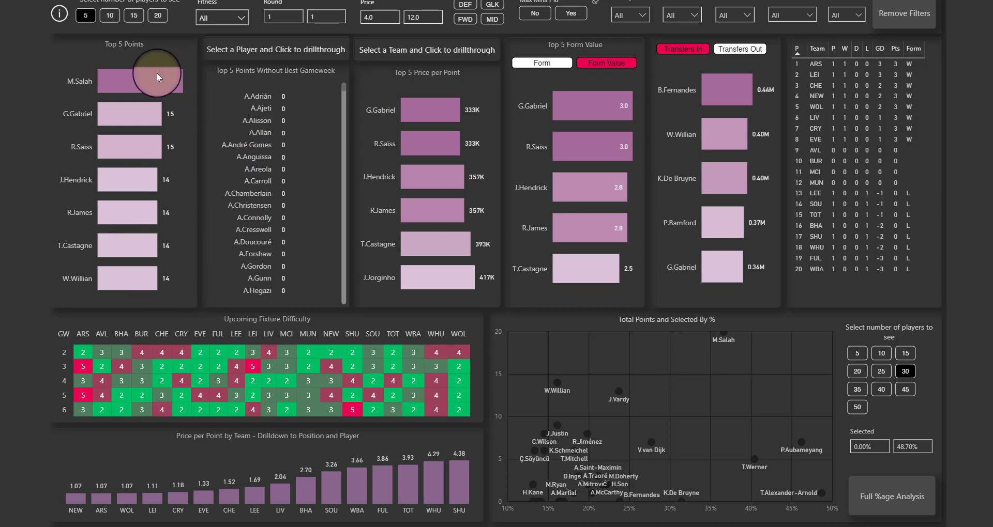
{"action": "mouse_move", "coordinate": [153, 77]}
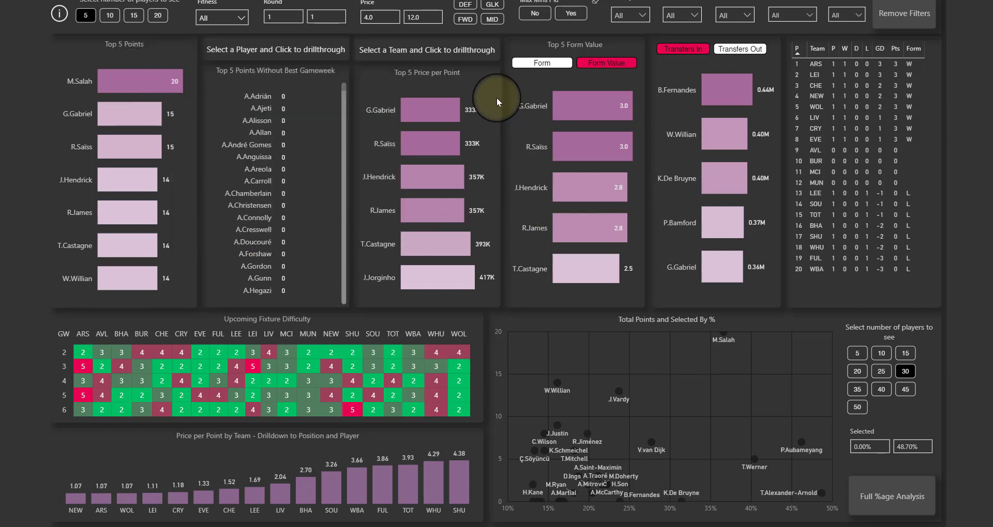
Step: Switch the transfers chart to Transfers Out and back to In, then set the form chart to Form
{"action": "left_click", "coordinate": [757, 52]}
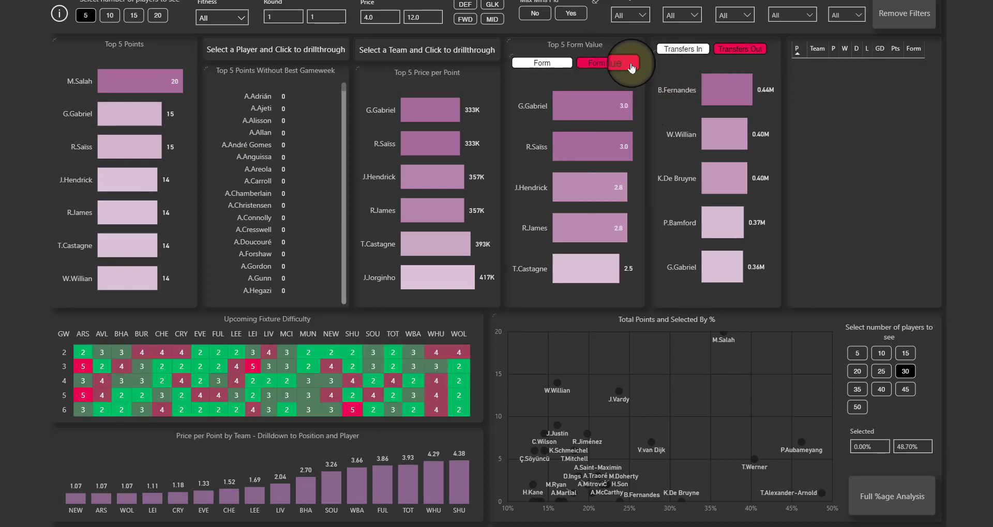
{"action": "left_click", "coordinate": [686, 56]}
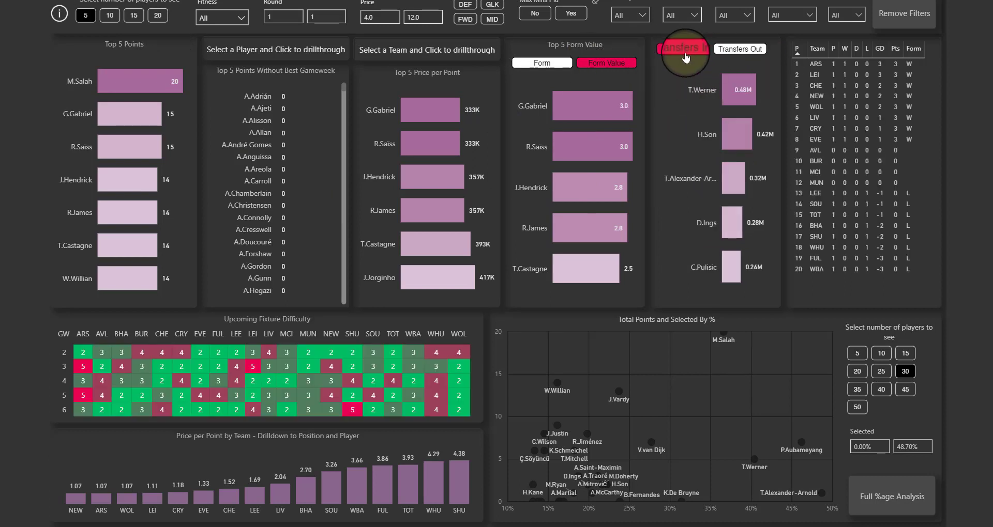
{"action": "left_click", "coordinate": [603, 70]}
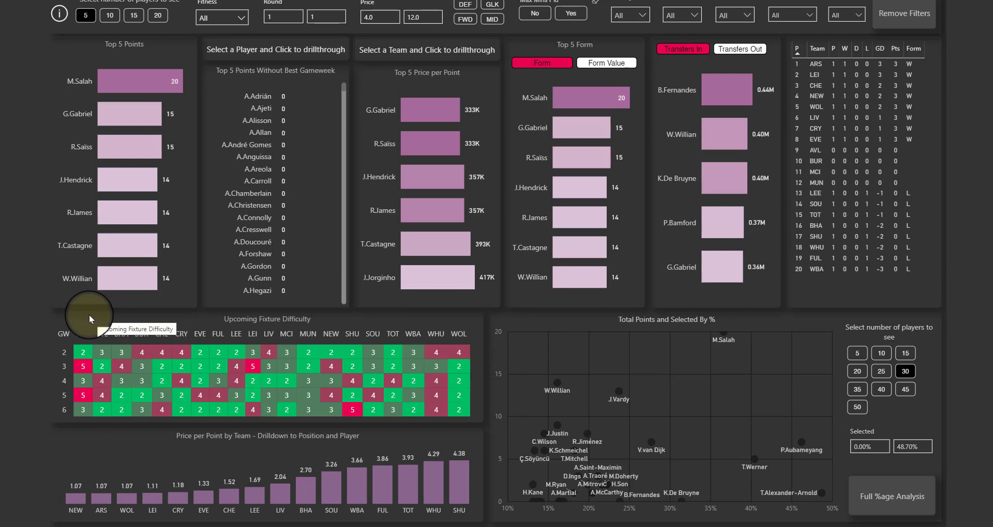
{"action": "mouse_move", "coordinate": [81, 387]}
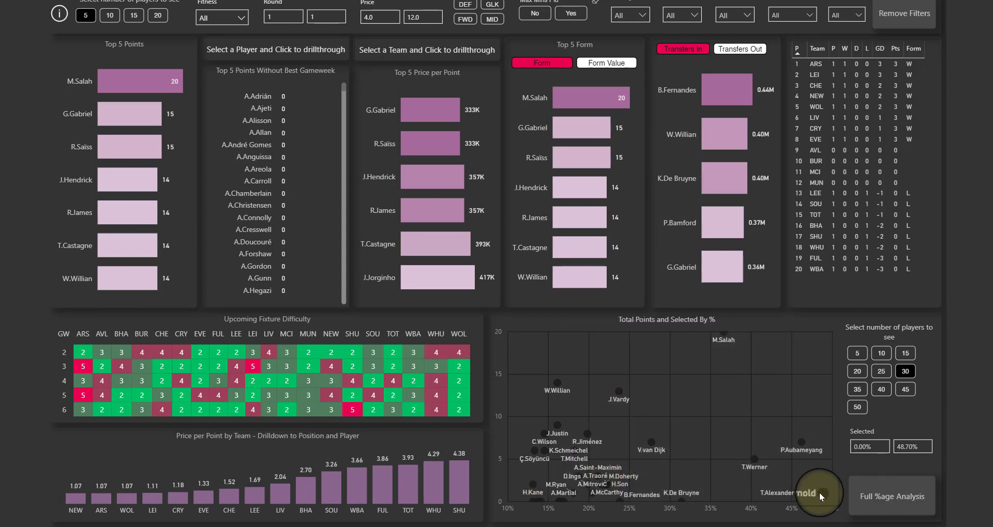
{"action": "mouse_move", "coordinate": [820, 495]}
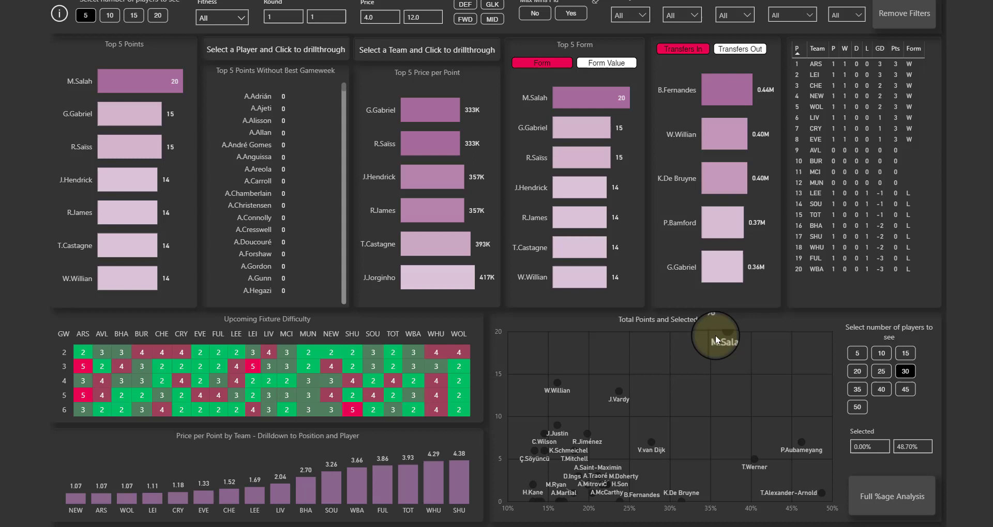
{"action": "mouse_move", "coordinate": [722, 333]}
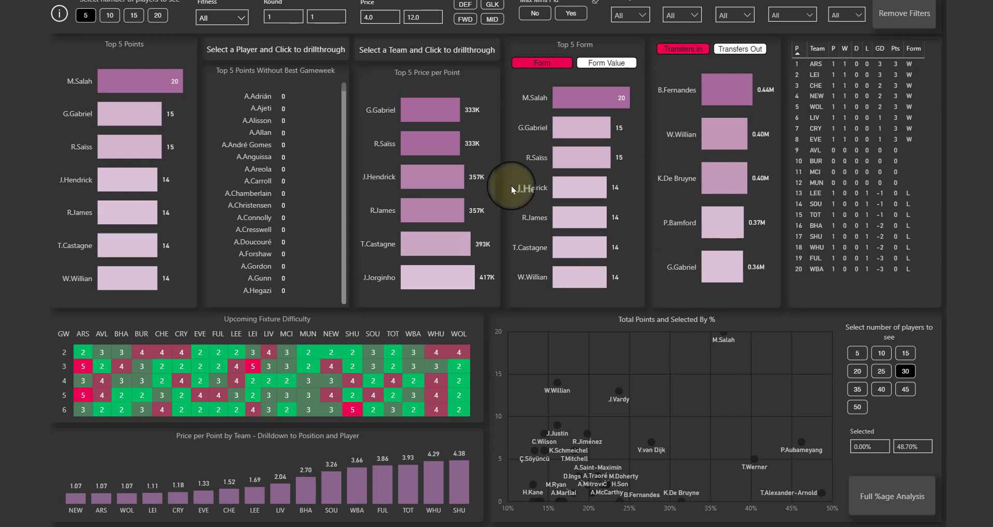
Step: On Full %age Analysis, lower the Selected slider to about 10.63% and list Transfers In
{"action": "left_click", "coordinate": [898, 494]}
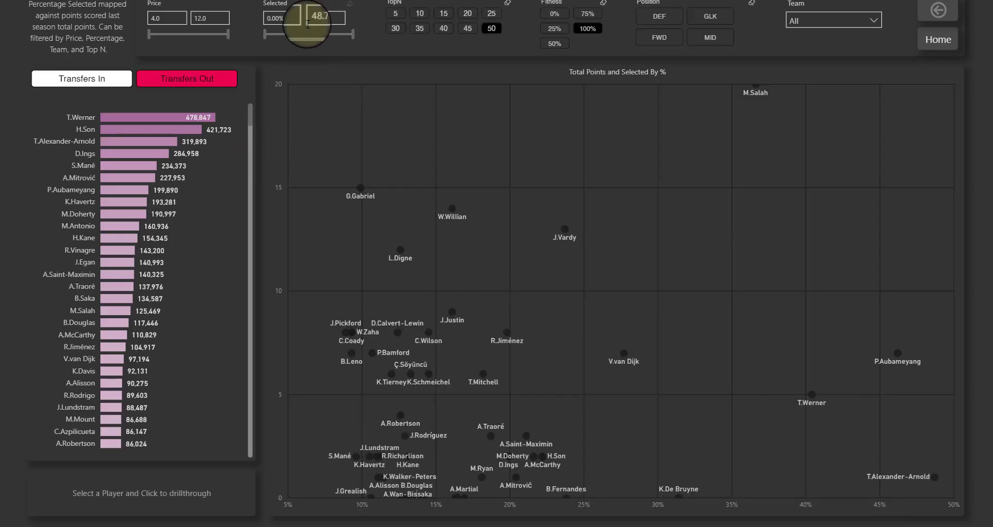
{"action": "mouse_move", "coordinate": [341, 37]}
{"action": "left_mouse_down"}
{"action": "mouse_move", "coordinate": [282, 32]}
{"action": "mouse_move", "coordinate": [250, 42]}
{"action": "mouse_move", "coordinate": [353, 36]}
{"action": "left_mouse_up"}
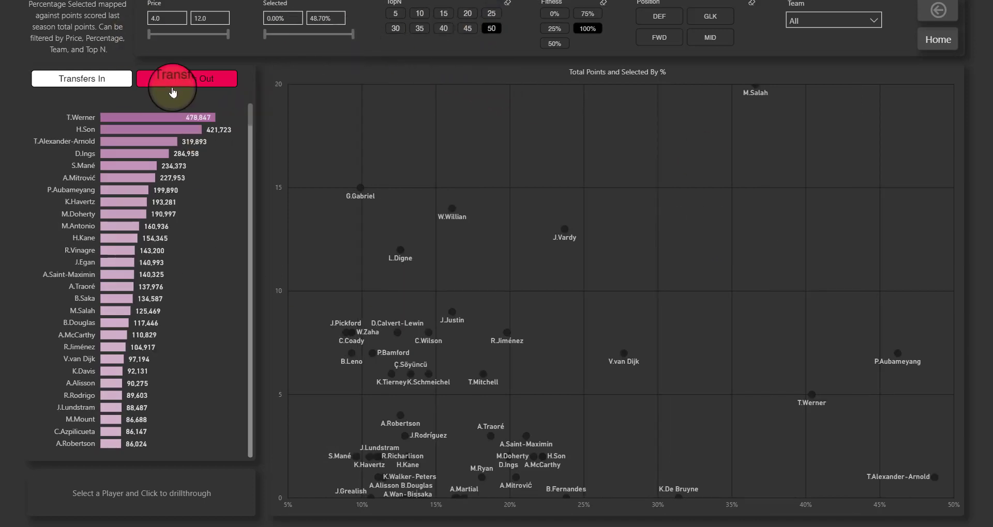
{"action": "left_click", "coordinate": [112, 77]}
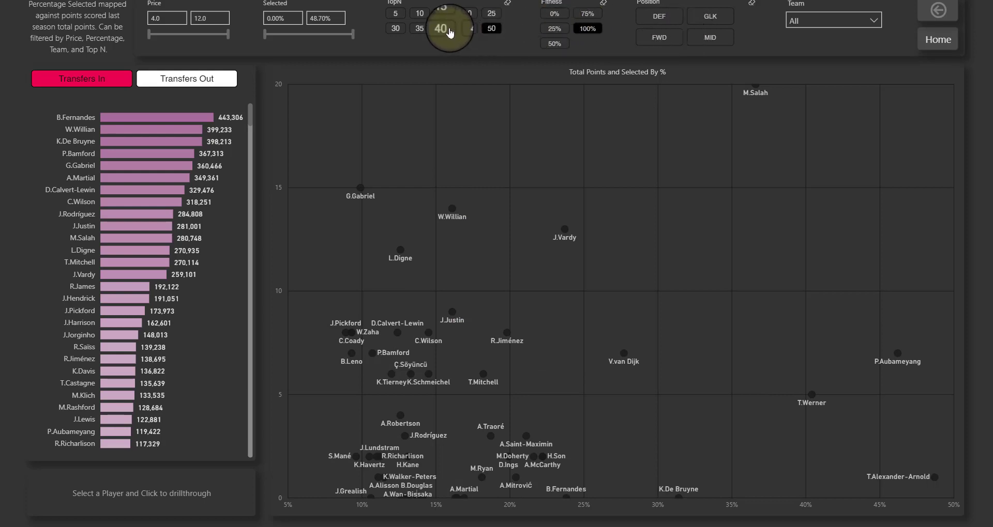
Step: Try TopN 25, then 5, then settle on 35 for the points-versus-selected scatter
{"action": "left_click", "coordinate": [491, 14]}
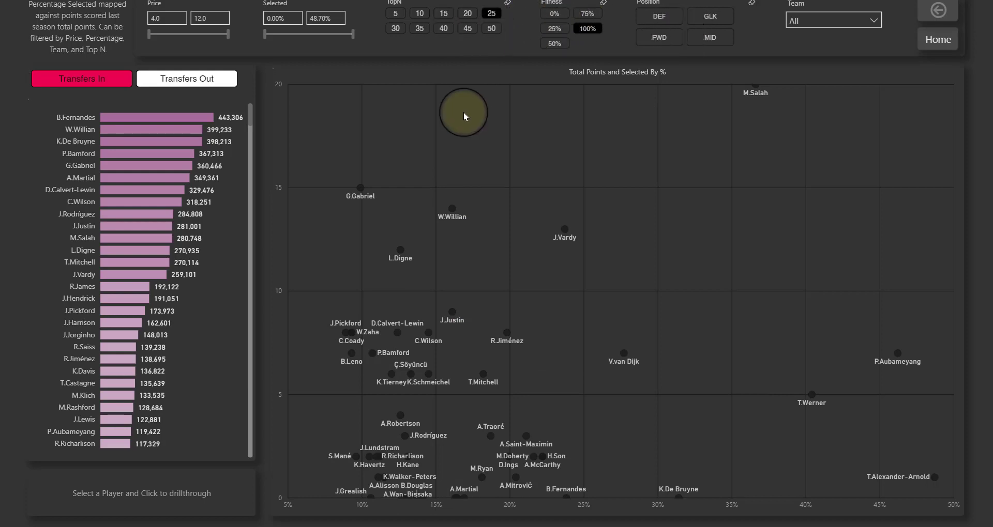
{"action": "left_click", "coordinate": [397, 15]}
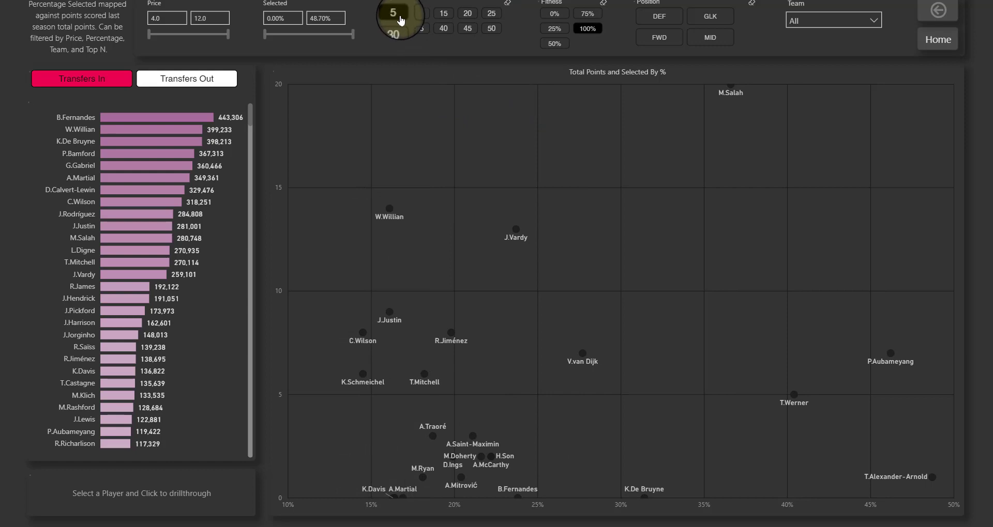
{"action": "left_click", "coordinate": [444, 30]}
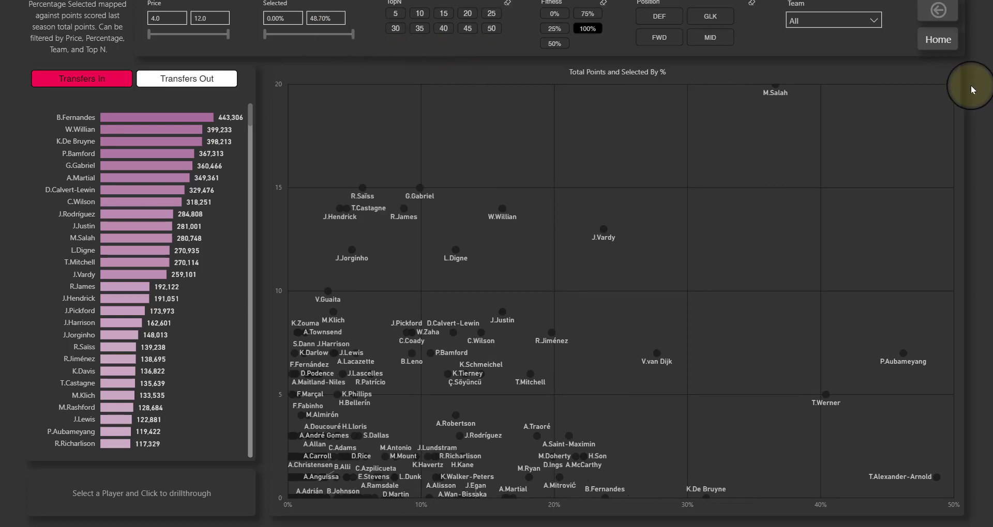
Step: Back on the main dashboard, try the LIV team slicer, then cross-filter via the LIV price-per-point bar
{"action": "left_click", "coordinate": [934, 16]}
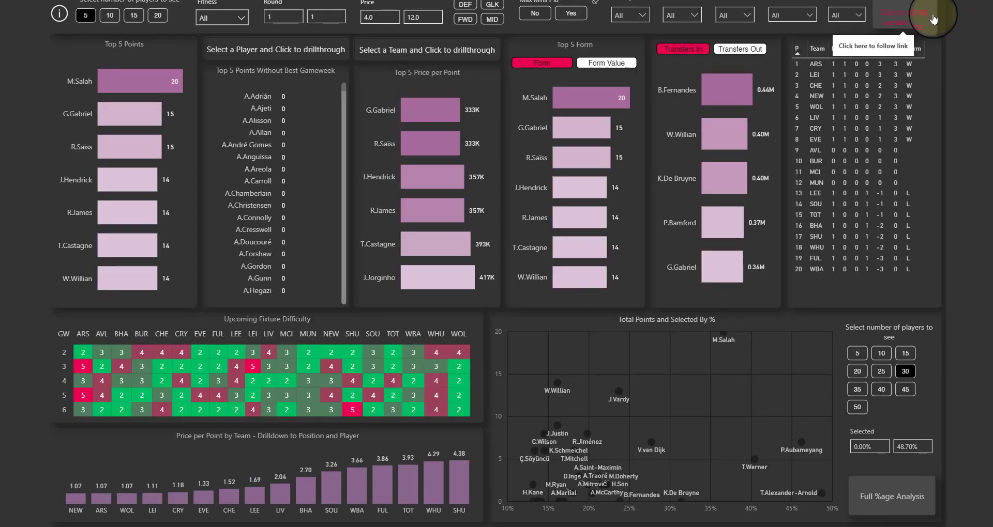
{"action": "left_click", "coordinate": [853, 18]}
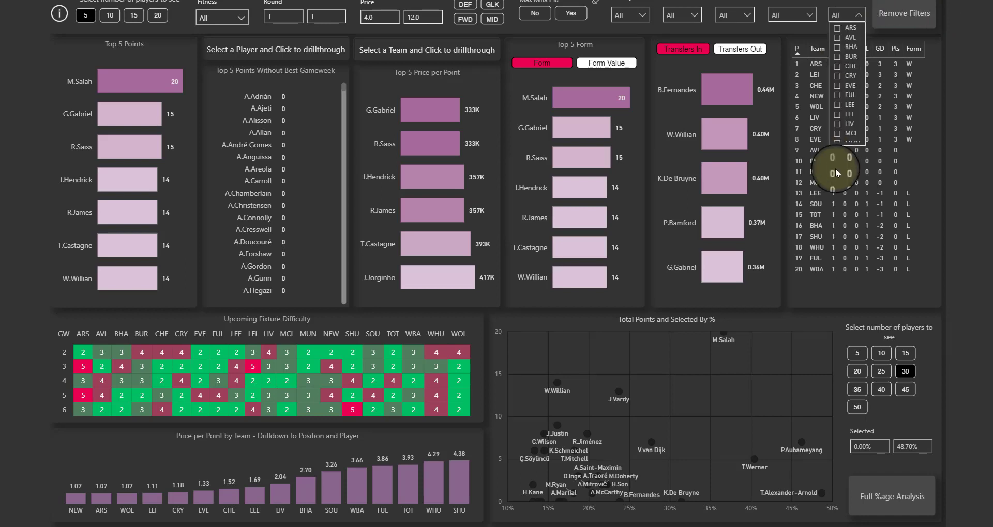
{"action": "scroll", "coordinate": [846, 104], "scroll_direction": "down", "scroll_amount": 3}
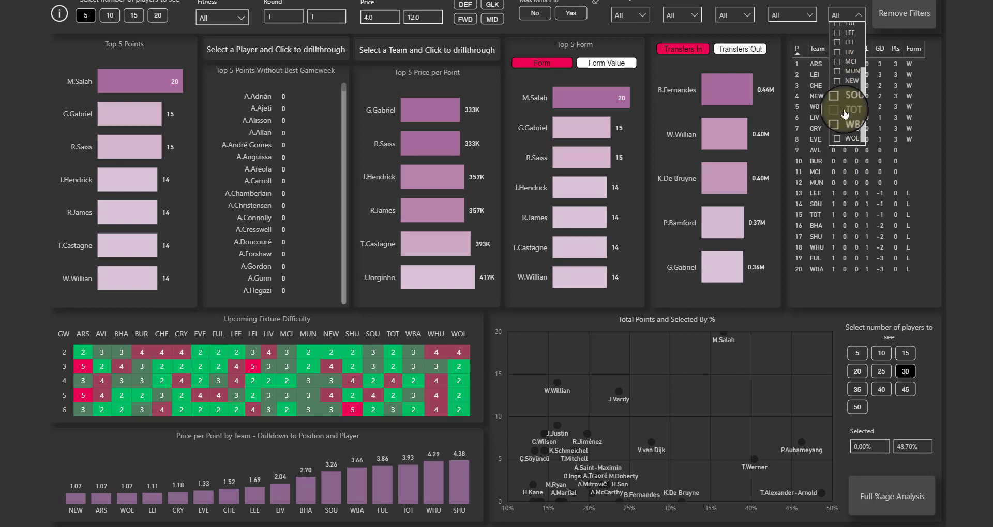
{"action": "left_click", "coordinate": [844, 52]}
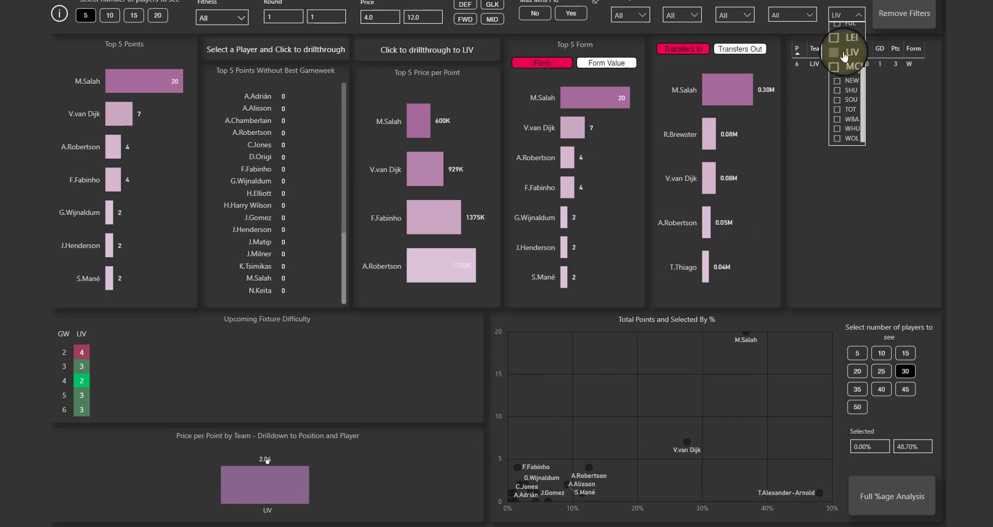
{"action": "left_click", "coordinate": [843, 52]}
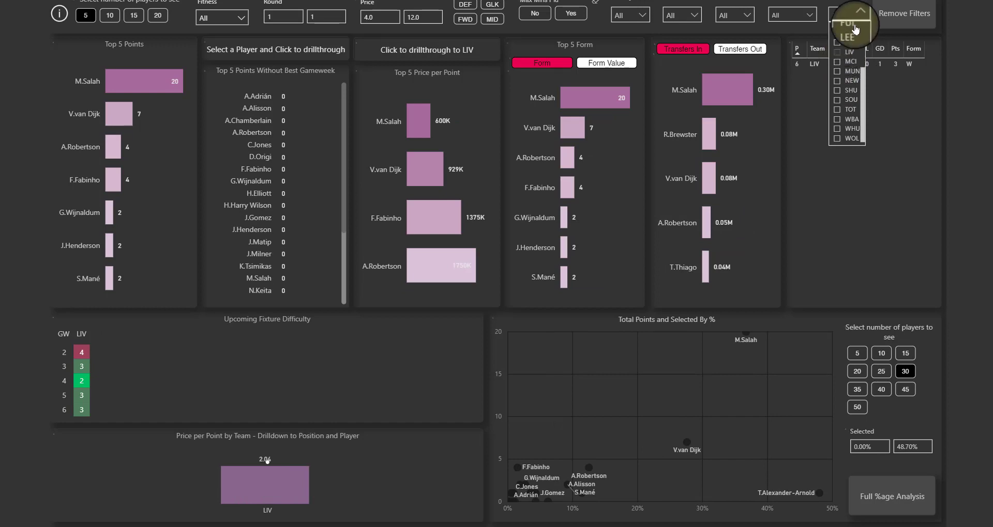
{"action": "left_click", "coordinate": [855, 16]}
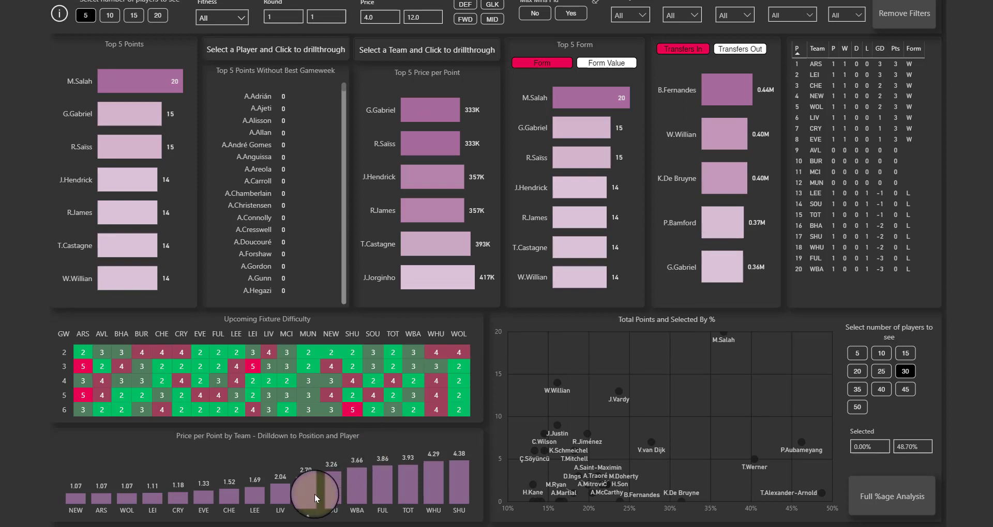
{"action": "left_click", "coordinate": [280, 498]}
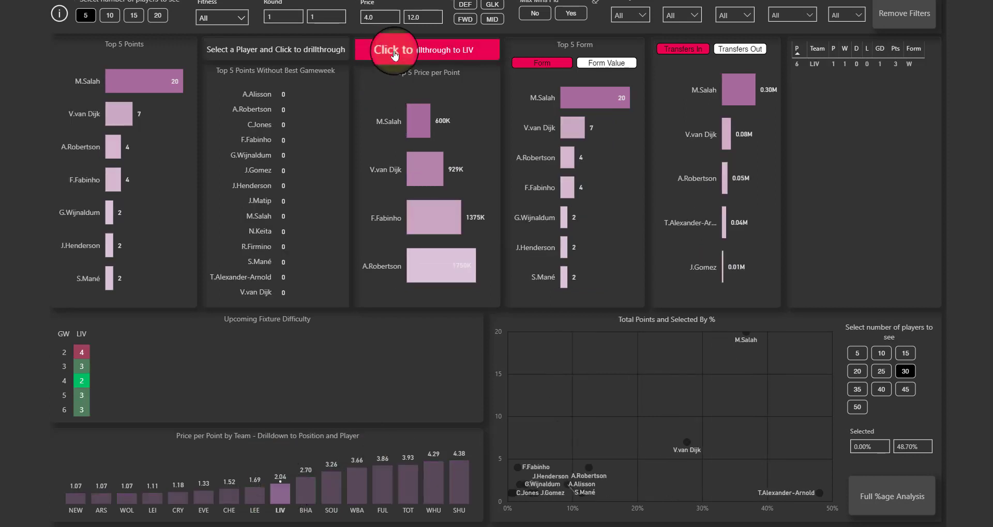
Step: Drill through to the LIV team page and view player points, ICT, cost and fixture tooltips
{"action": "left_click", "coordinate": [423, 57]}
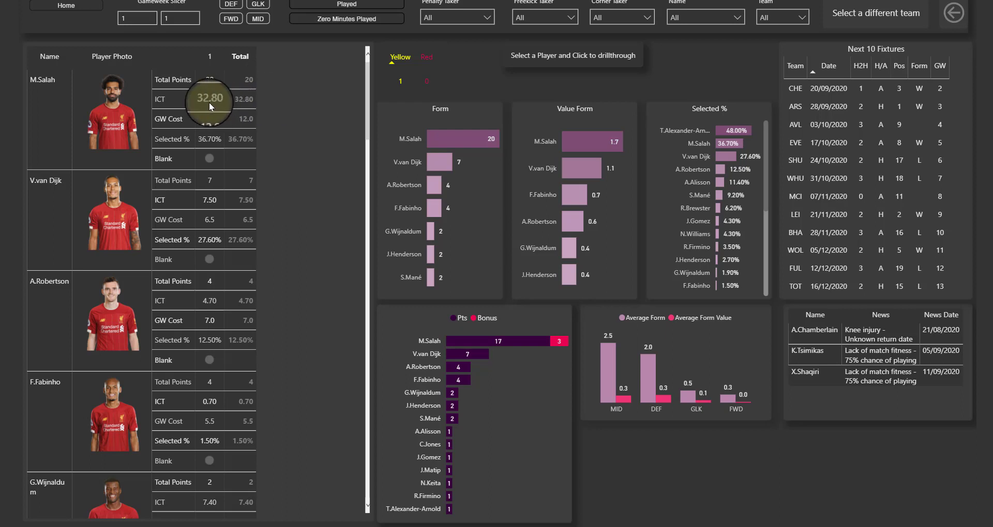
{"action": "mouse_move", "coordinate": [221, 99]}
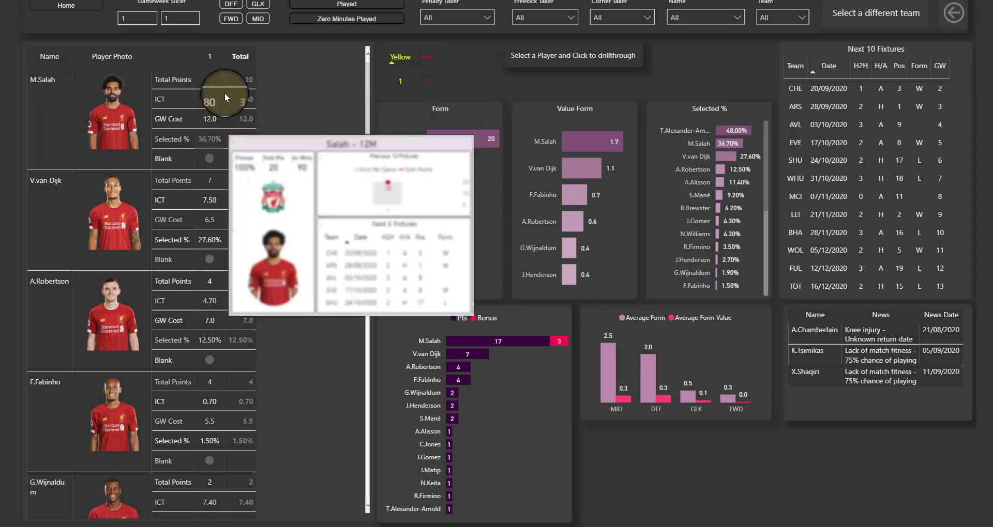
{"action": "mouse_move", "coordinate": [208, 145]}
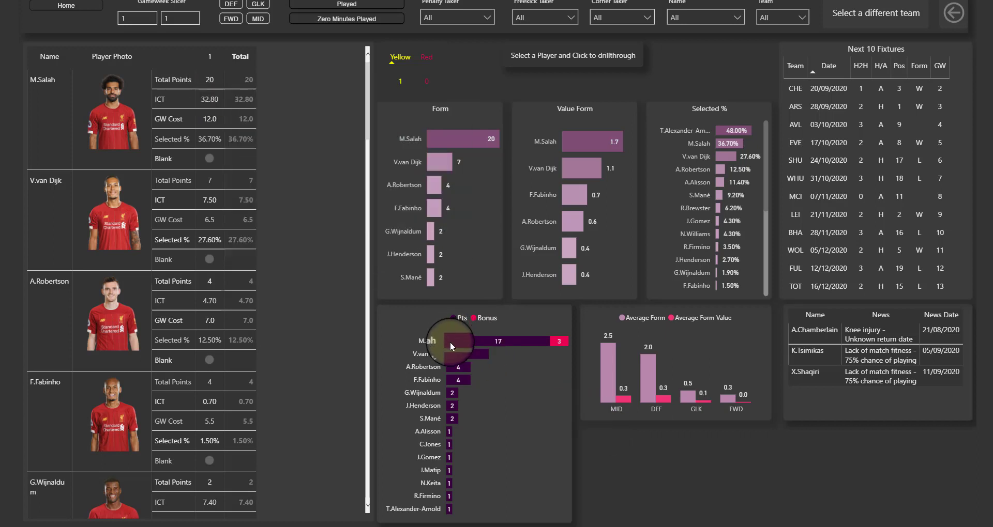
{"action": "mouse_move", "coordinate": [557, 342]}
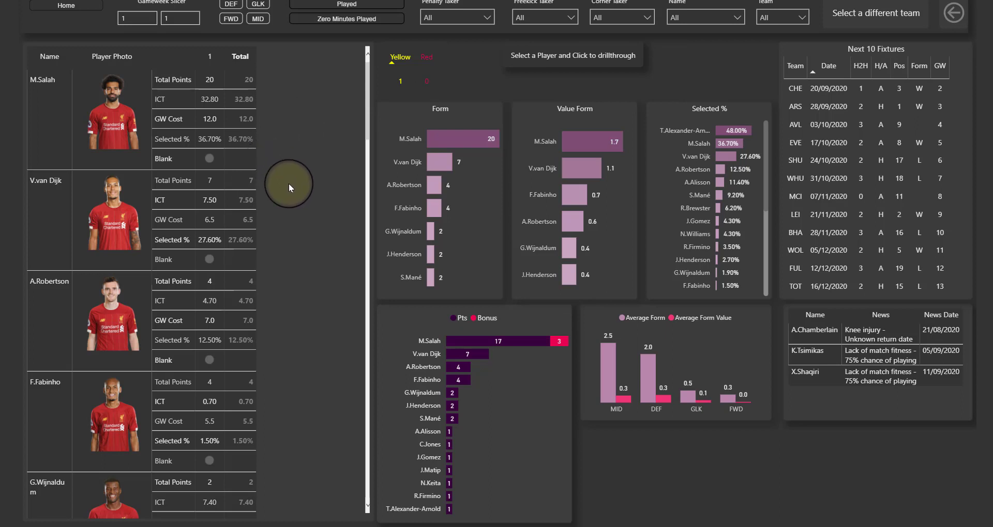
Step: From 'Select a different team', filter the Team slicer to LEI
{"action": "left_click", "coordinate": [866, 26]}
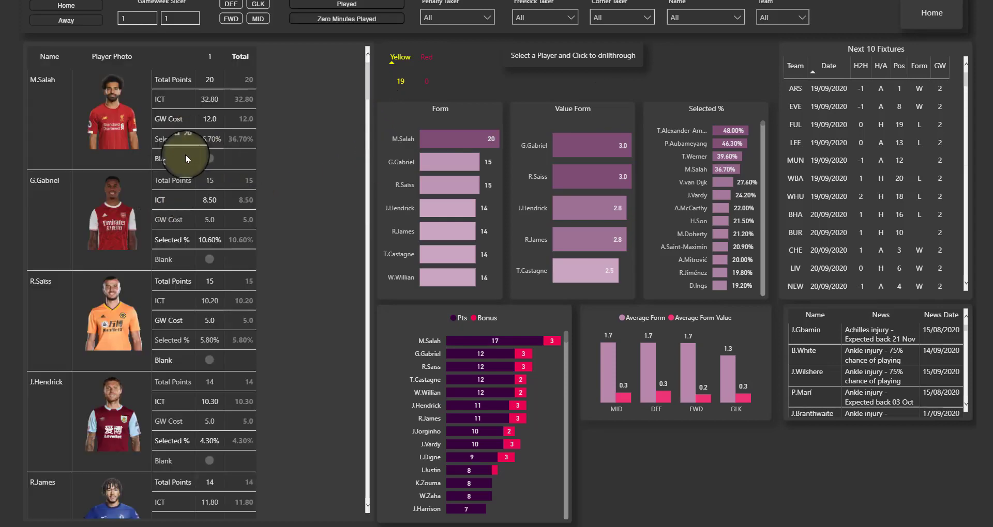
{"action": "left_click", "coordinate": [772, 15]}
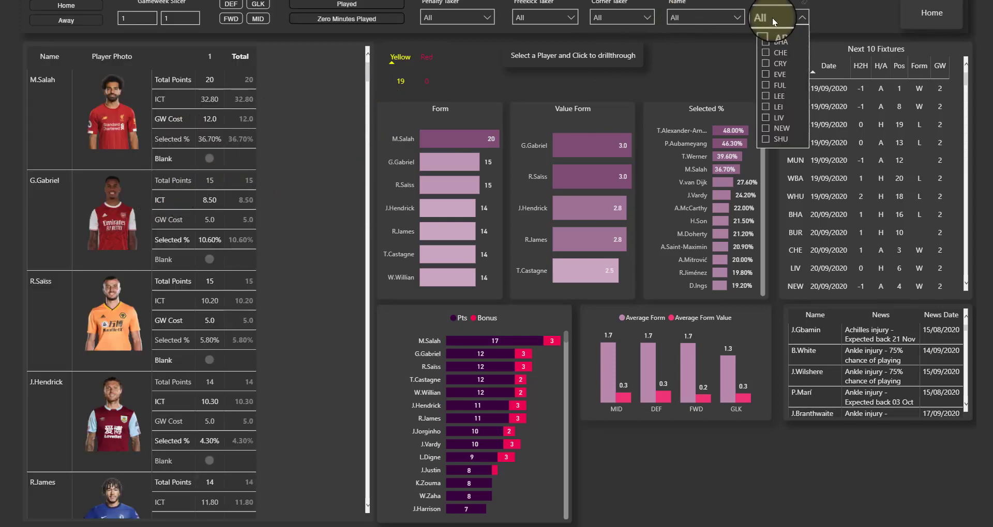
{"action": "left_click", "coordinate": [750, 25]}
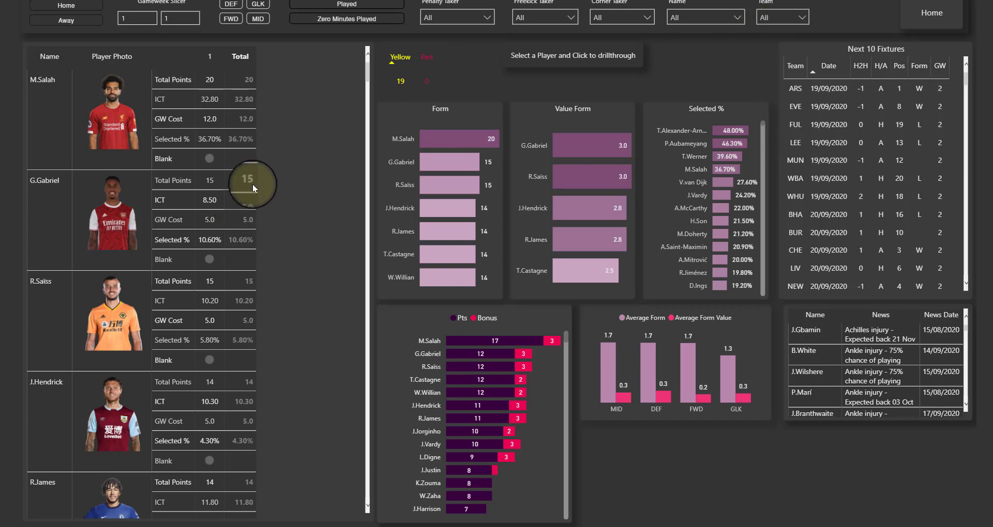
{"action": "scroll", "coordinate": [255, 183], "scroll_direction": "down", "scroll_amount": 5}
{"action": "scroll", "coordinate": [255, 182], "scroll_direction": "up", "scroll_amount": 10}
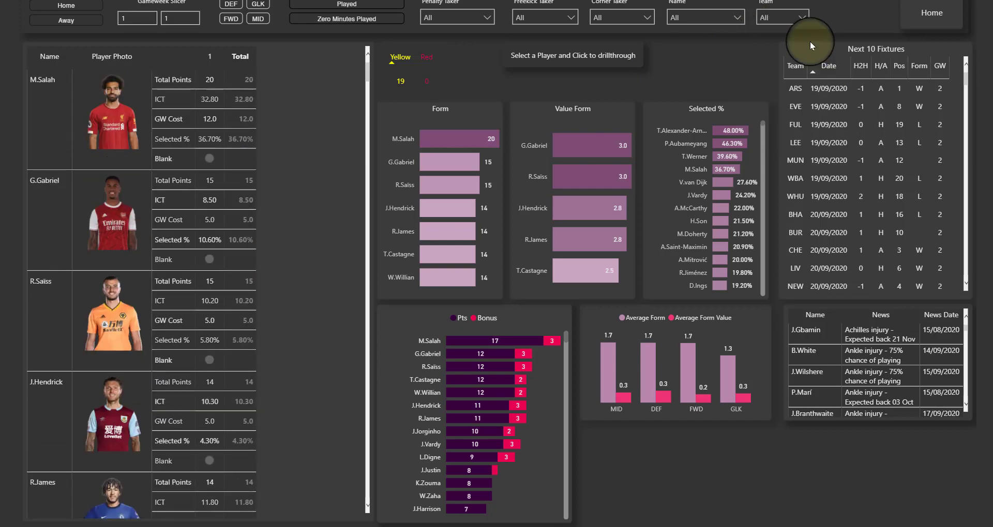
{"action": "left_click", "coordinate": [783, 16]}
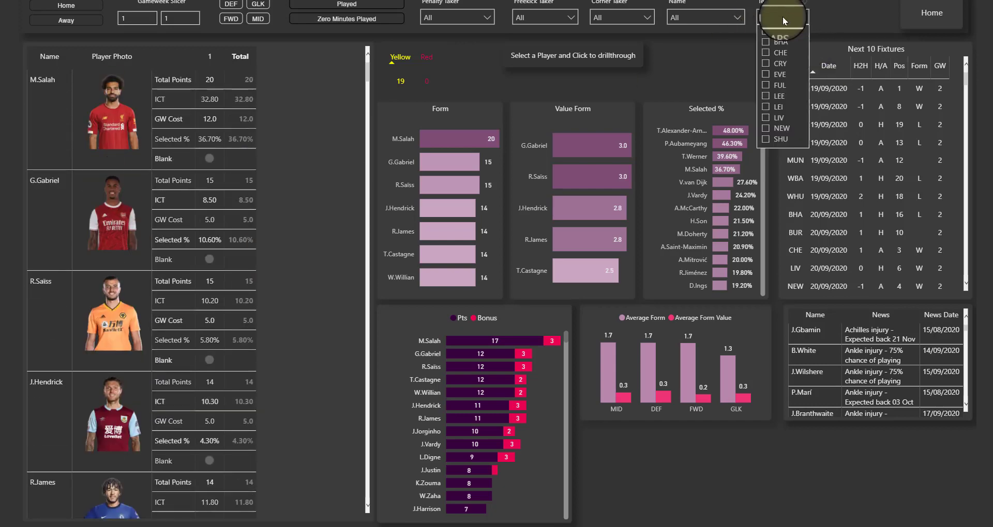
{"action": "left_click", "coordinate": [773, 107]}
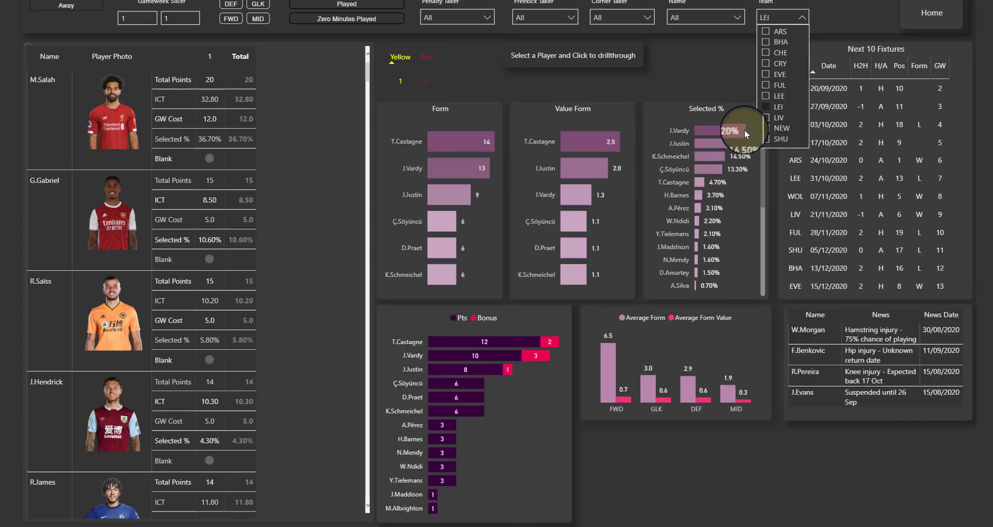
{"action": "mouse_move", "coordinate": [744, 129]}
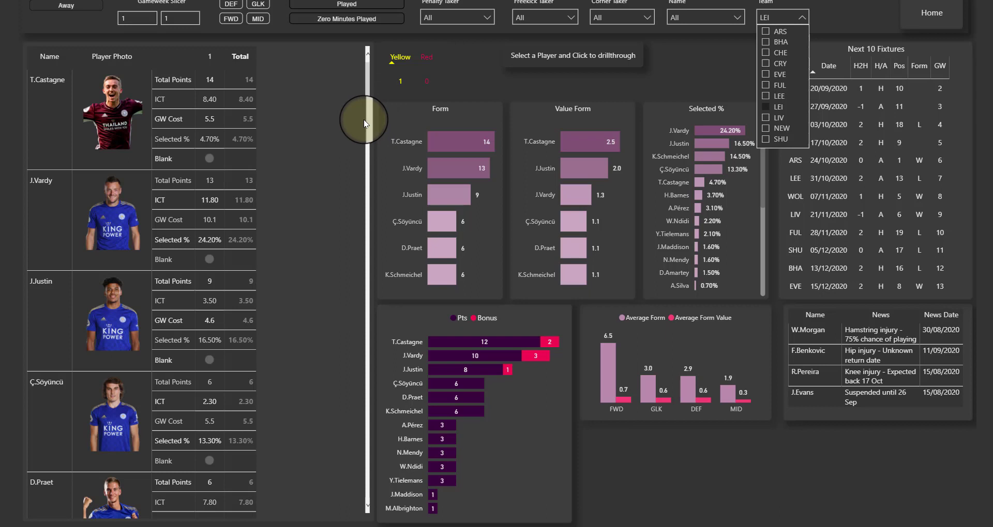
Step: Select J.Vardy in the Leicester player table and drill through to his player page
{"action": "right_click", "coordinate": [49, 181]}
{"action": "mouse_move", "coordinate": [86, 281]}
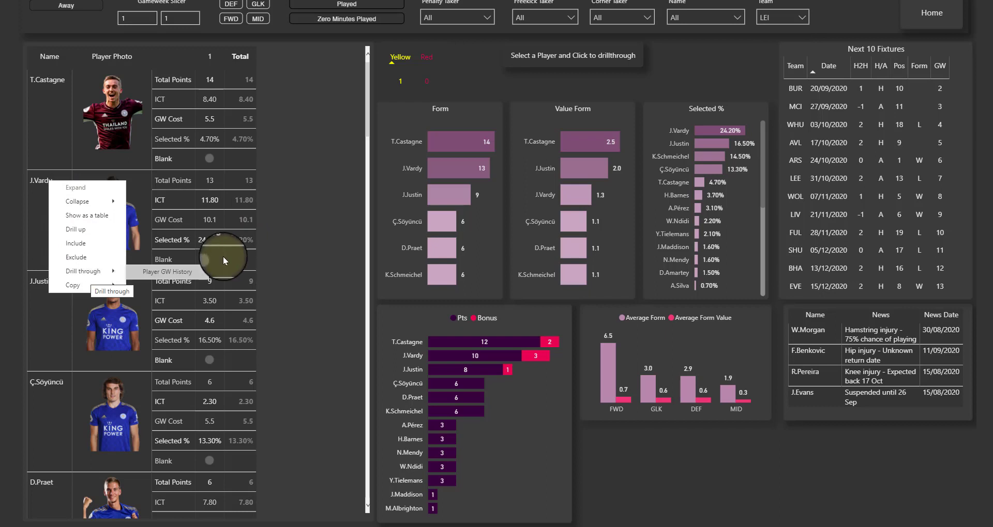
{"action": "left_click", "coordinate": [336, 246]}
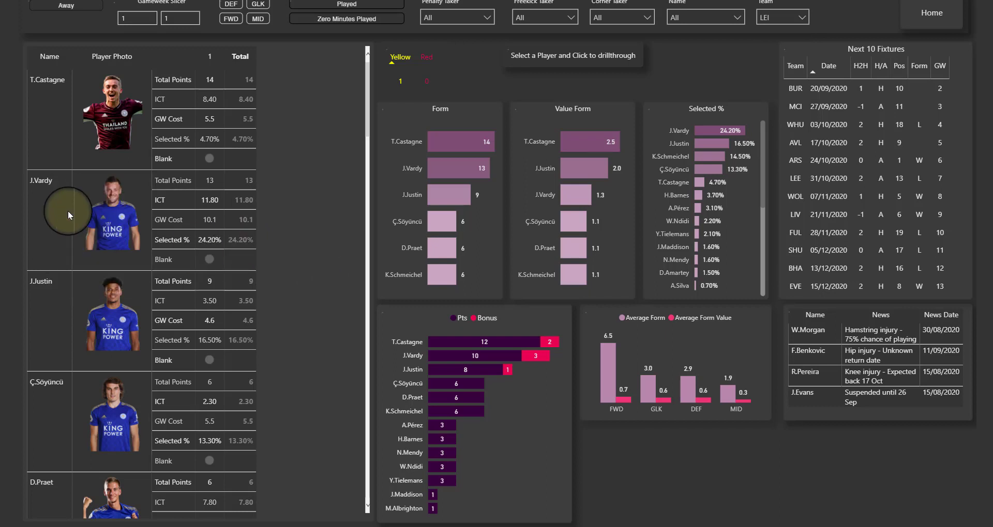
{"action": "left_click", "coordinate": [52, 185]}
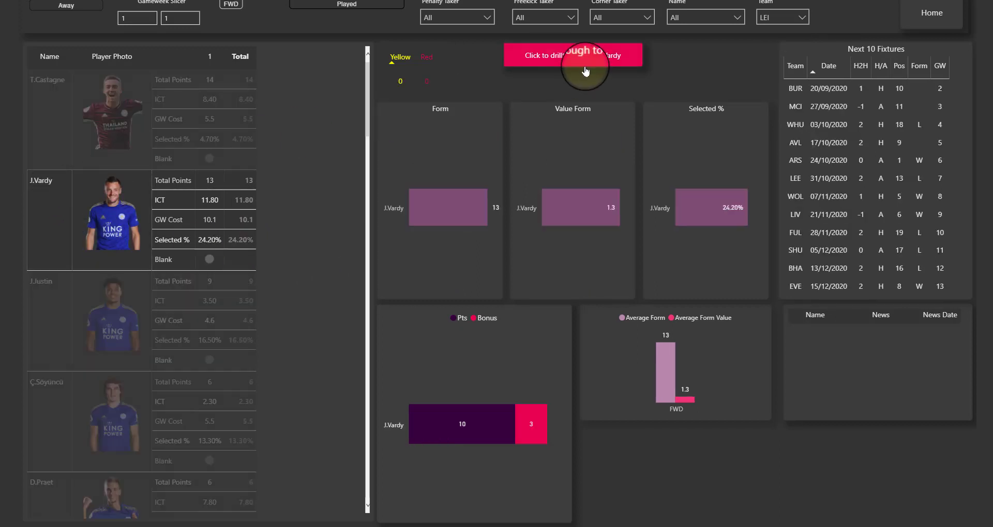
{"action": "left_click", "coordinate": [588, 64]}
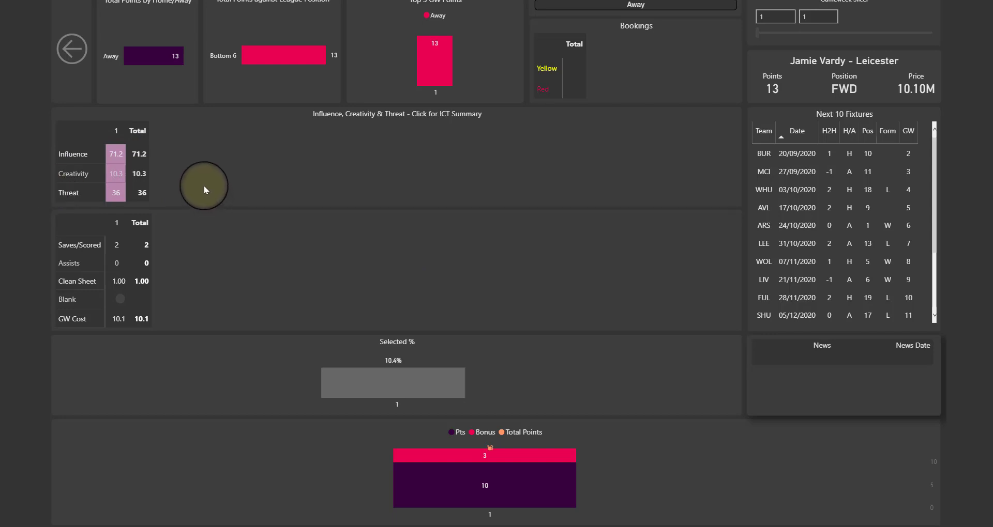
Step: Switch Vardy's Influence, Creativity & Threat table to the ICT Summary bar chart
{"action": "left_click", "coordinate": [349, 118]}
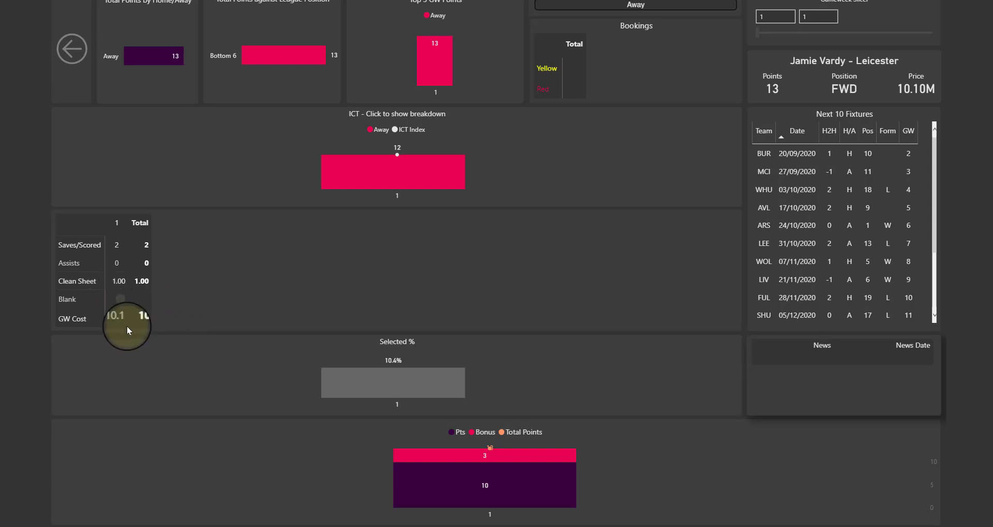
Step: Review the player page stats and return to the overview, where M.Salah leads with 20 points
{"action": "mouse_move", "coordinate": [121, 301]}
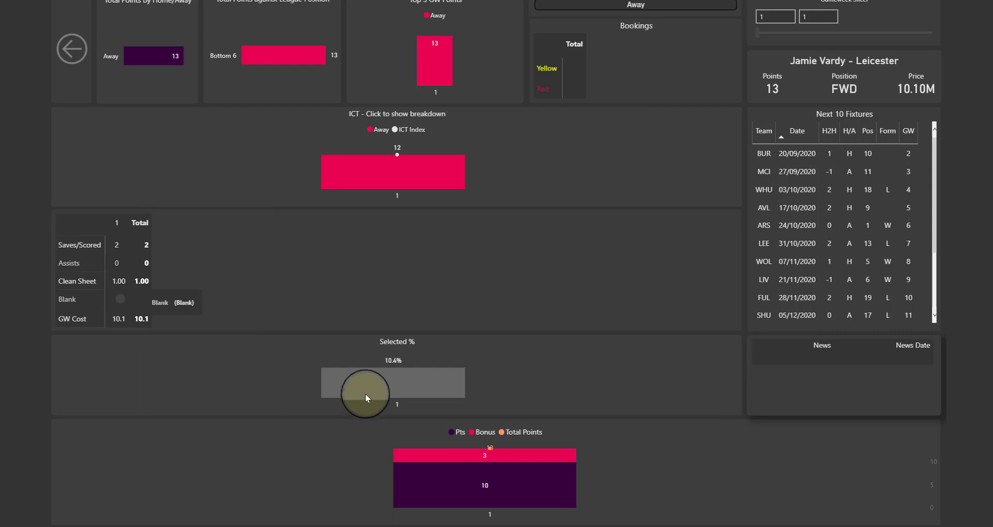
{"action": "mouse_move", "coordinate": [365, 394]}
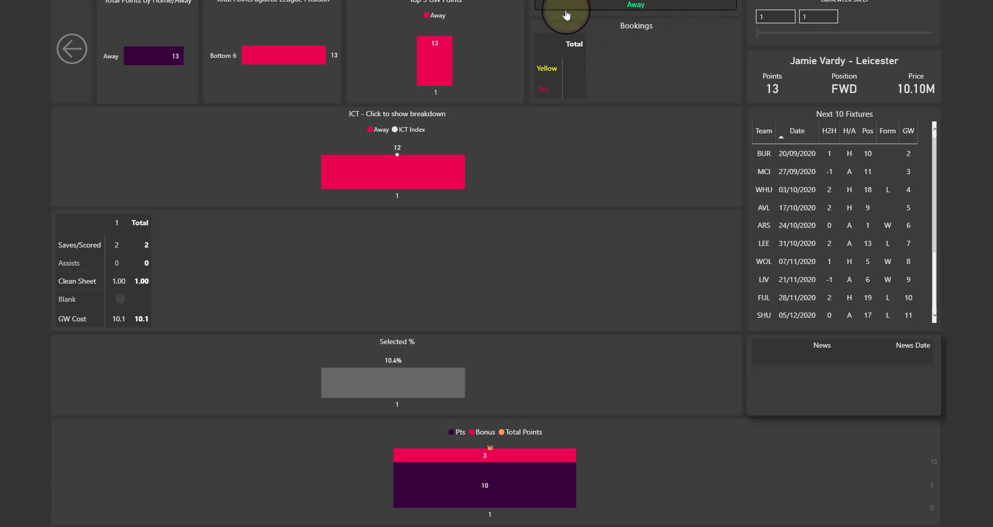
{"action": "left_click", "coordinate": [590, 6]}
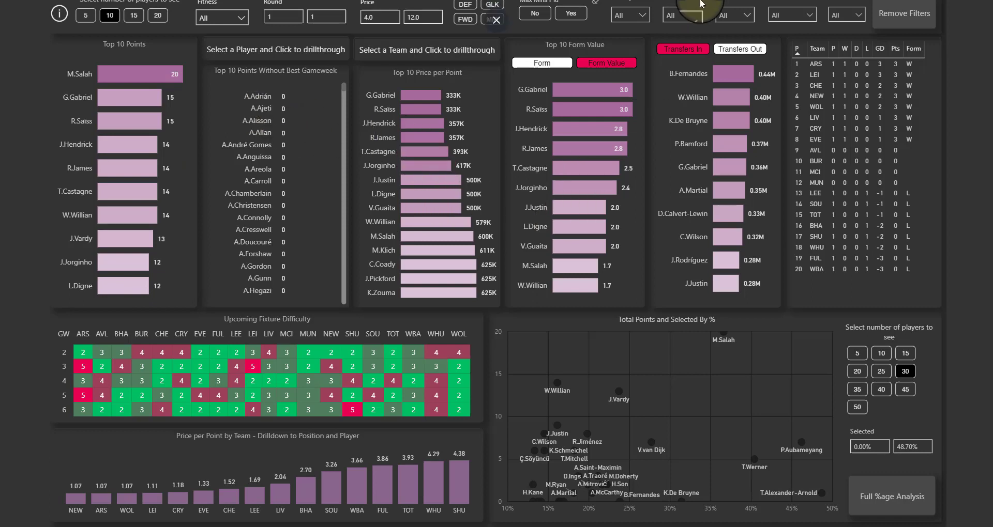
Step: Filter to Liverpool and drill through T.Alexander-Arnold to his player page (DEF, 7.50M)
{"action": "left_click", "coordinate": [285, 498]}
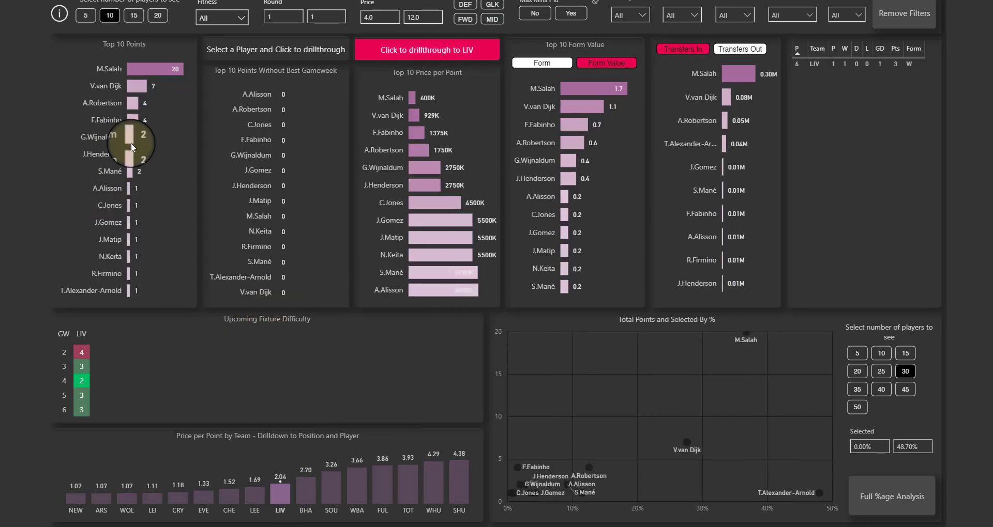
{"action": "left_click", "coordinate": [129, 292]}
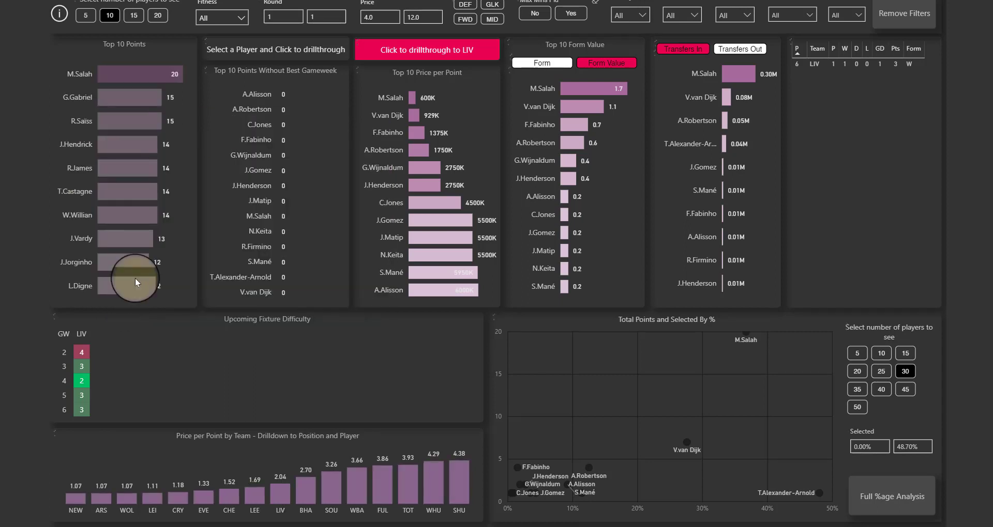
{"action": "left_click", "coordinate": [275, 49]}
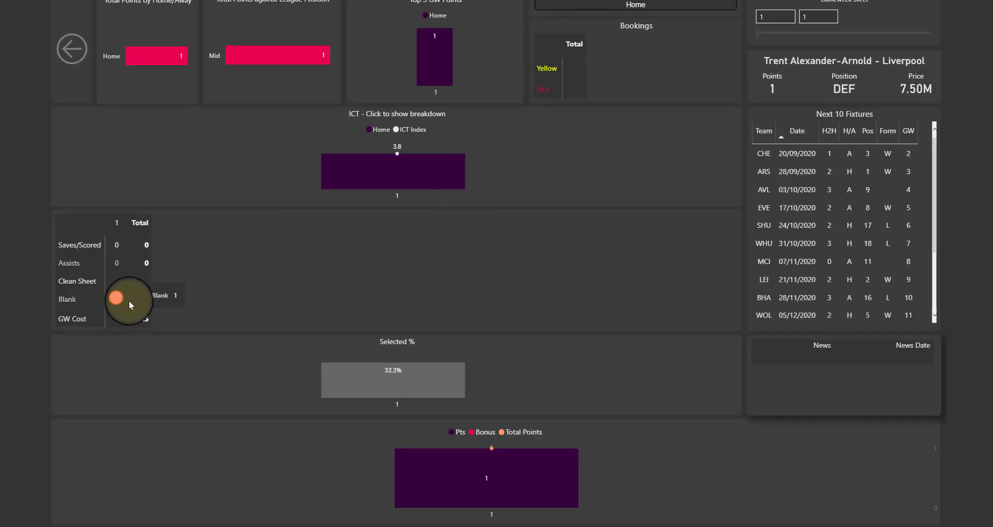
Step: Inspect the gameweek 1 Blank entry: 0 scored, 0 assists, 7.5 cost, 1 point
{"action": "mouse_move", "coordinate": [123, 302]}
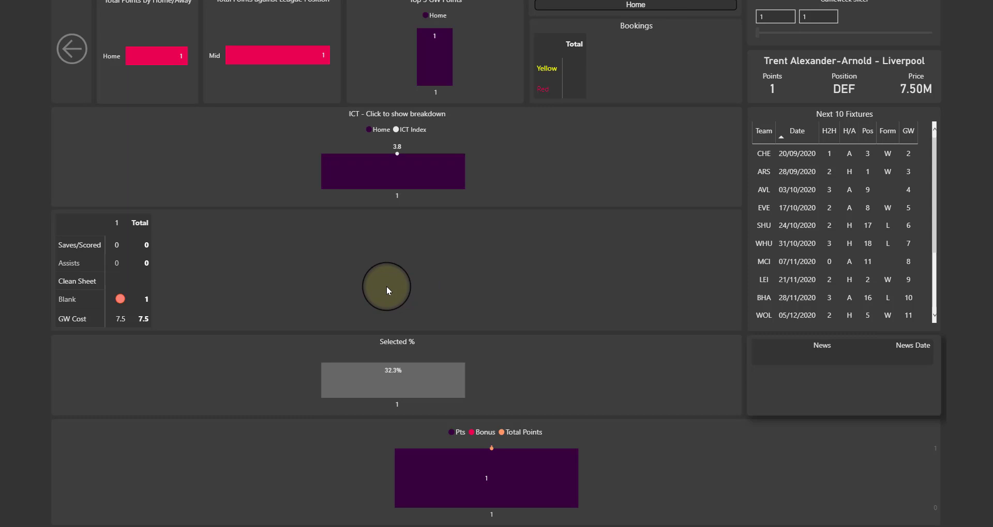
{"action": "left_click", "coordinate": [86, 48]}
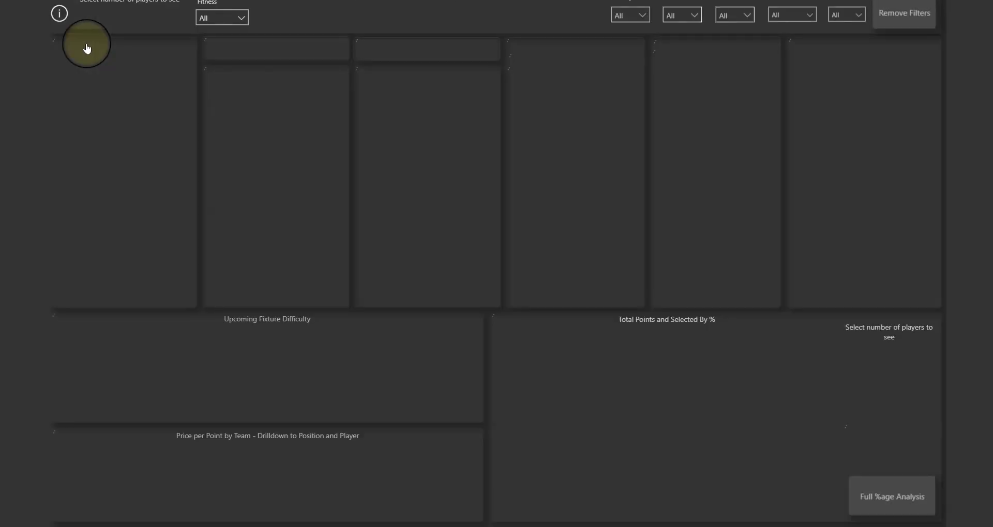